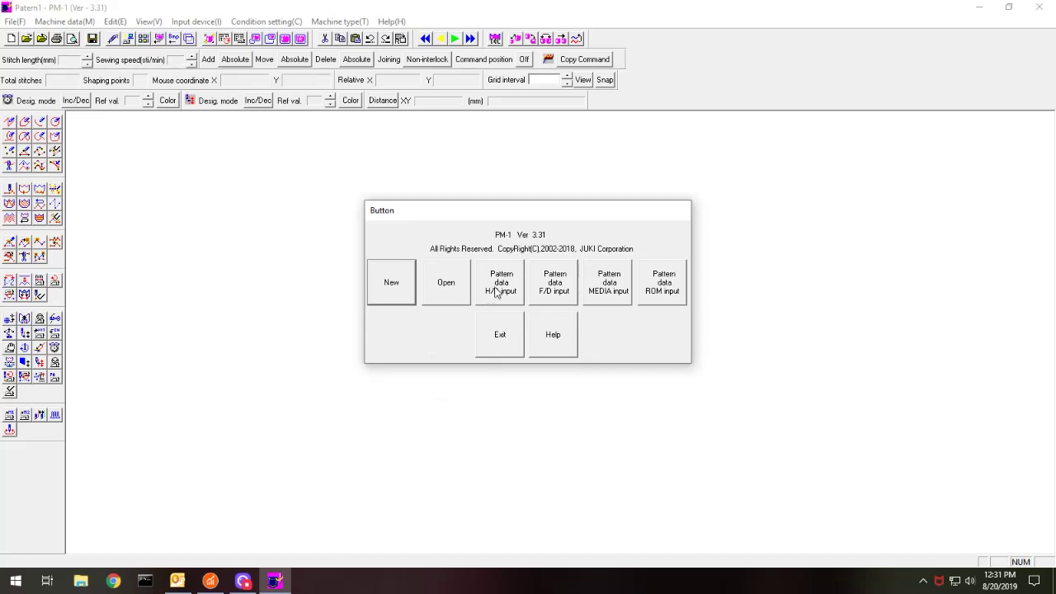
Step: Create a new pattern for machine type LK, model code 1920 (16), with the default edit size and no automatic clamp inverting
{"action": "left_click", "coordinate": [392, 284]}
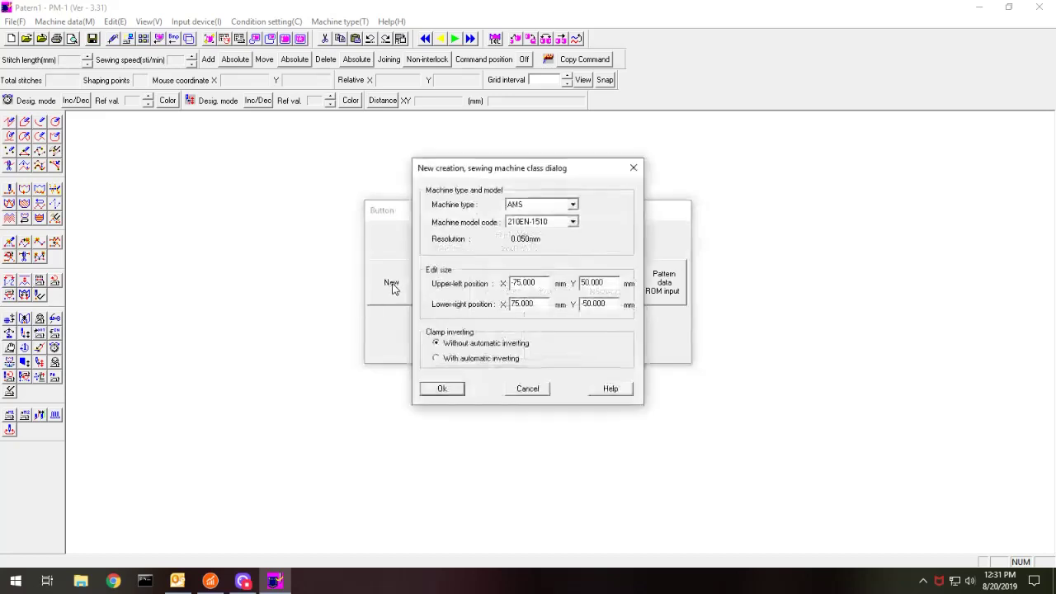
{"action": "left_click", "coordinate": [572, 205]}
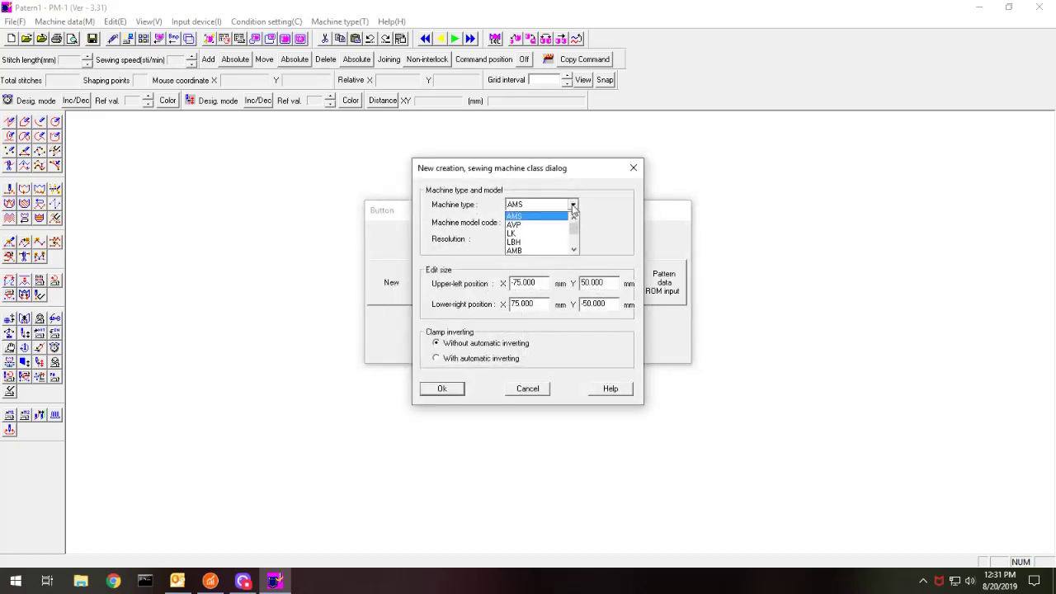
{"action": "left_click", "coordinate": [557, 234]}
{"action": "left_click", "coordinate": [573, 222]}
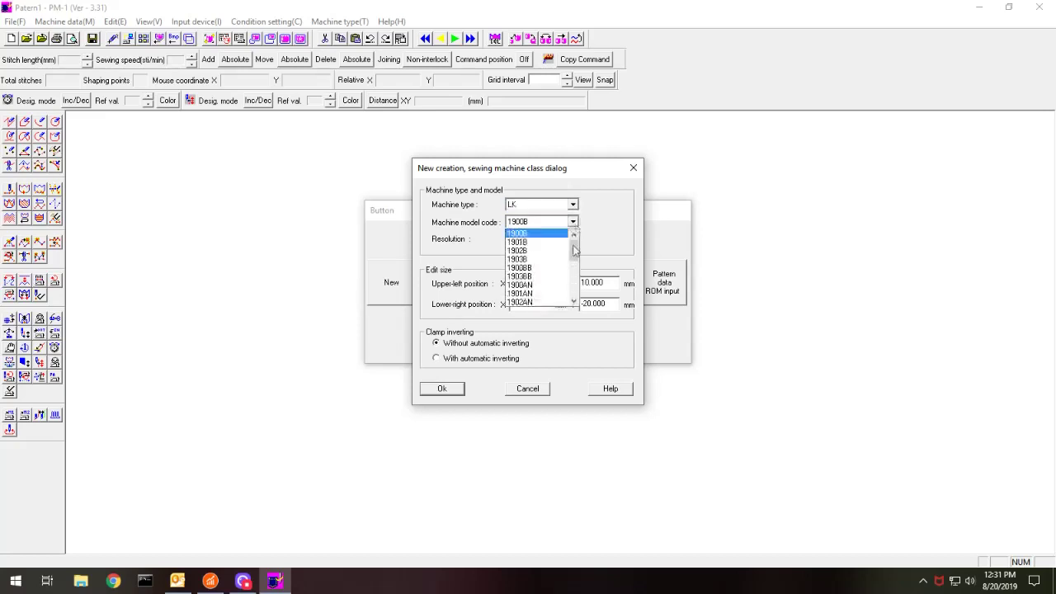
{"action": "left_click_drag", "start_coordinate": [574, 250], "coordinate": [576, 285]}
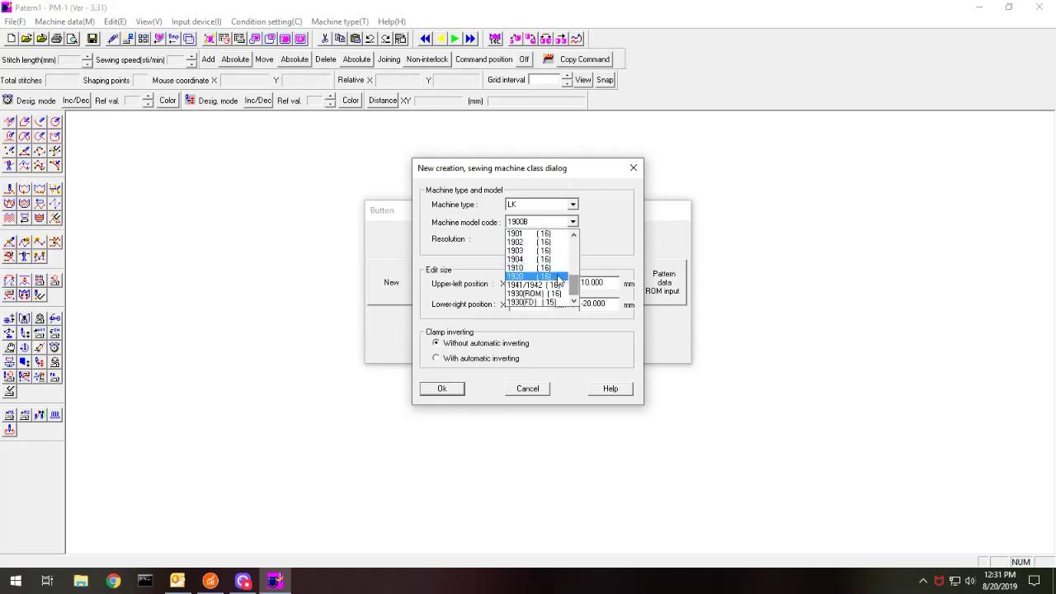
{"action": "left_click", "coordinate": [559, 277]}
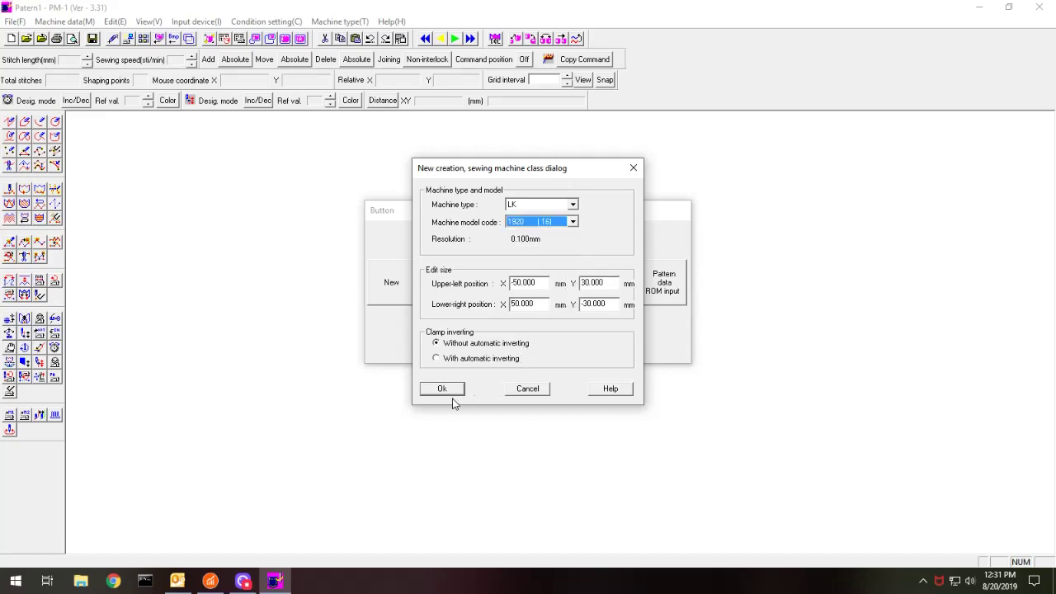
{"action": "left_click", "coordinate": [446, 389]}
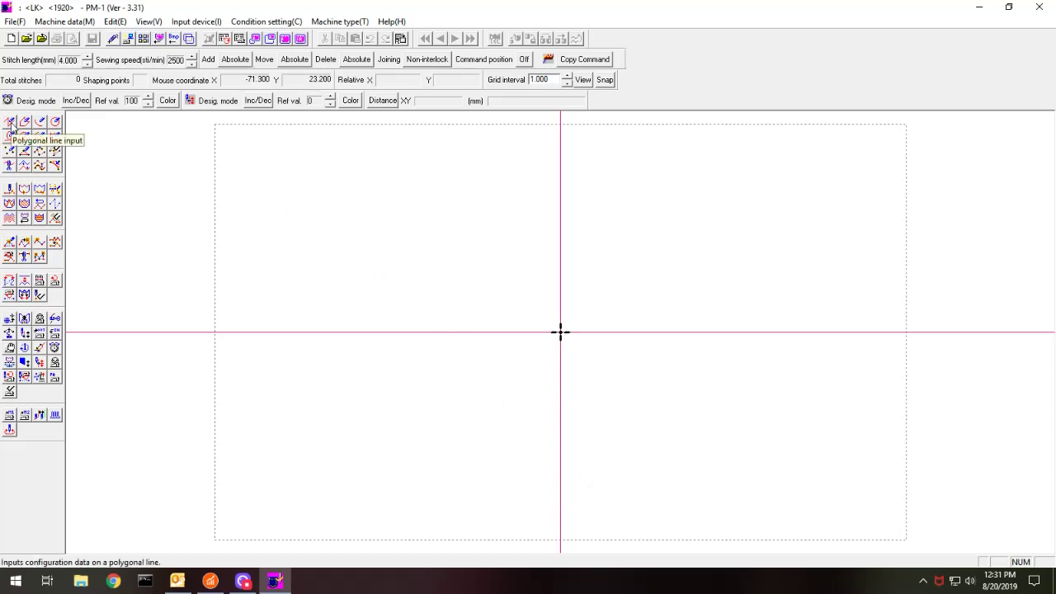
Step: Start keyboard coordinate input for a polygonal line and enter the first two absolute points, (0, 9.5) and (9.5, 9.5)
{"action": "left_click", "coordinate": [216, 22]}
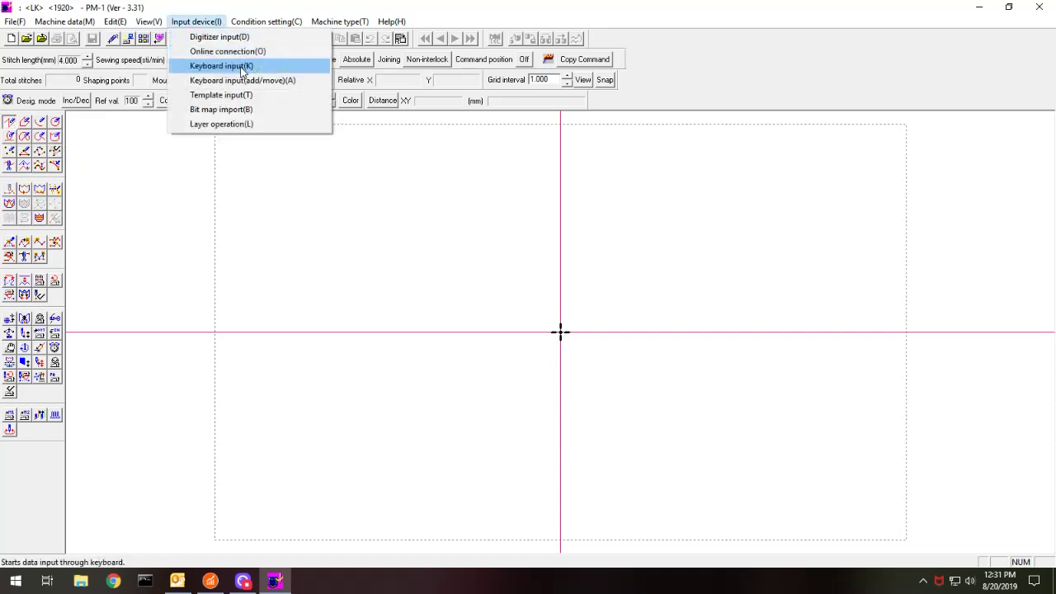
{"action": "left_click", "coordinate": [242, 70]}
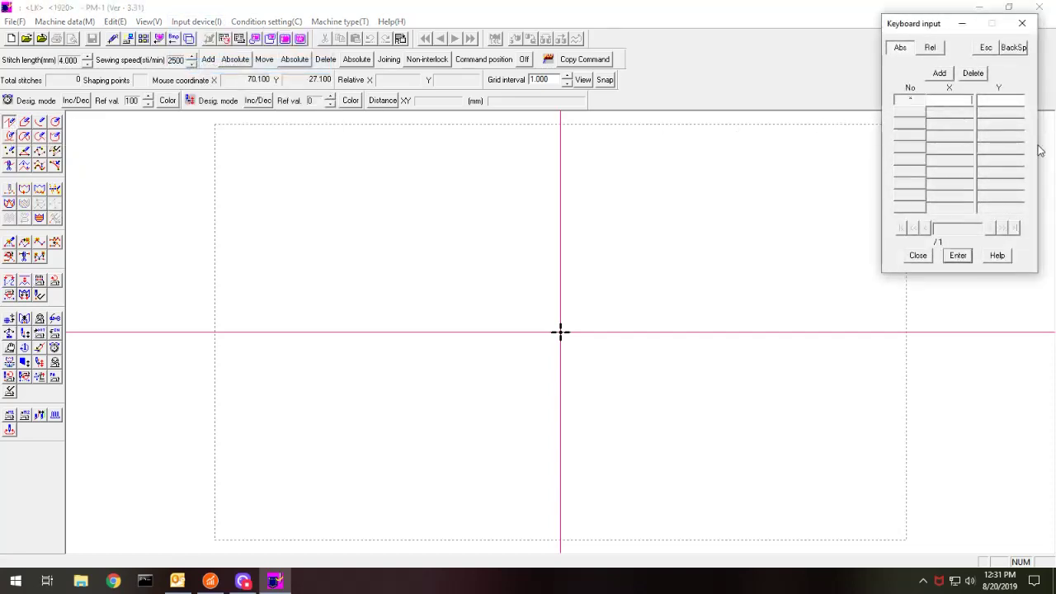
{"action": "type", "text": "0"}
{"action": "key", "text": "Return"}
{"action": "type", "text": "9.5"}
{"action": "key", "text": "Return"}
{"action": "type", "text": "9"}
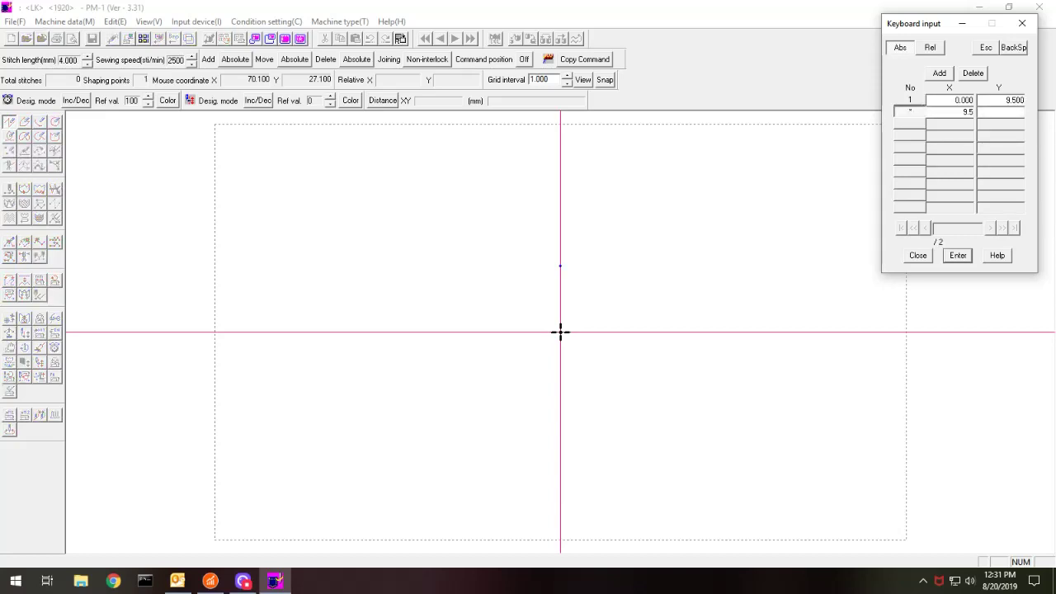
{"action": "key", "text": "Return"}
{"action": "type", "text": "9.5"}
{"action": "key", "text": "Return"}
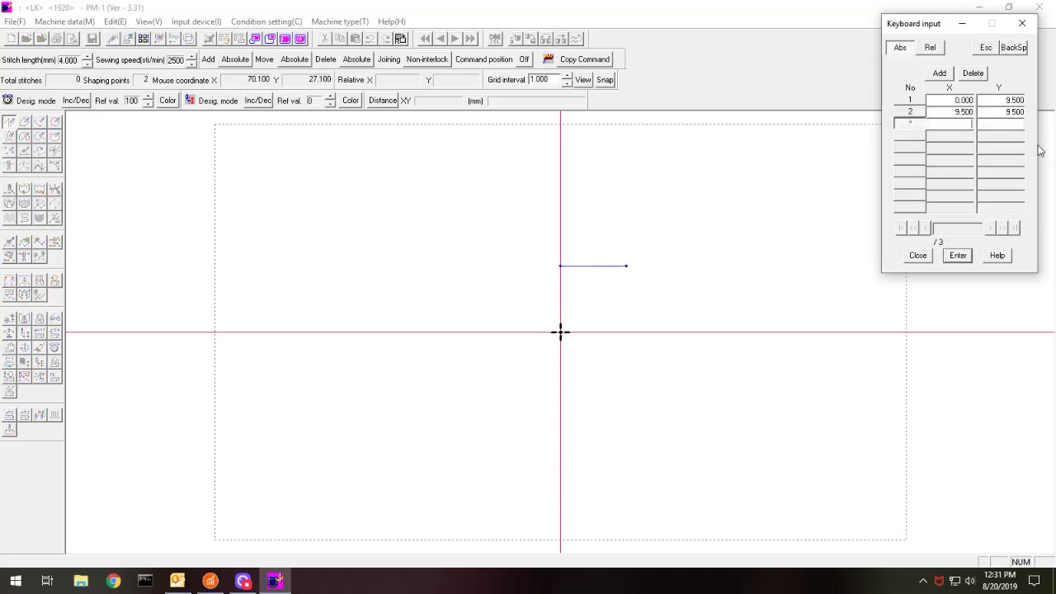
Step: Continue the square outline with absolute points (9.5, -9.5), (-9.5, -9.5) and (-9.5, 9.5)
{"action": "type", "text": "9"}
{"action": "key", "text": "Return"}
{"action": "type", "text": "-9.5"}
{"action": "key", "text": "Return"}
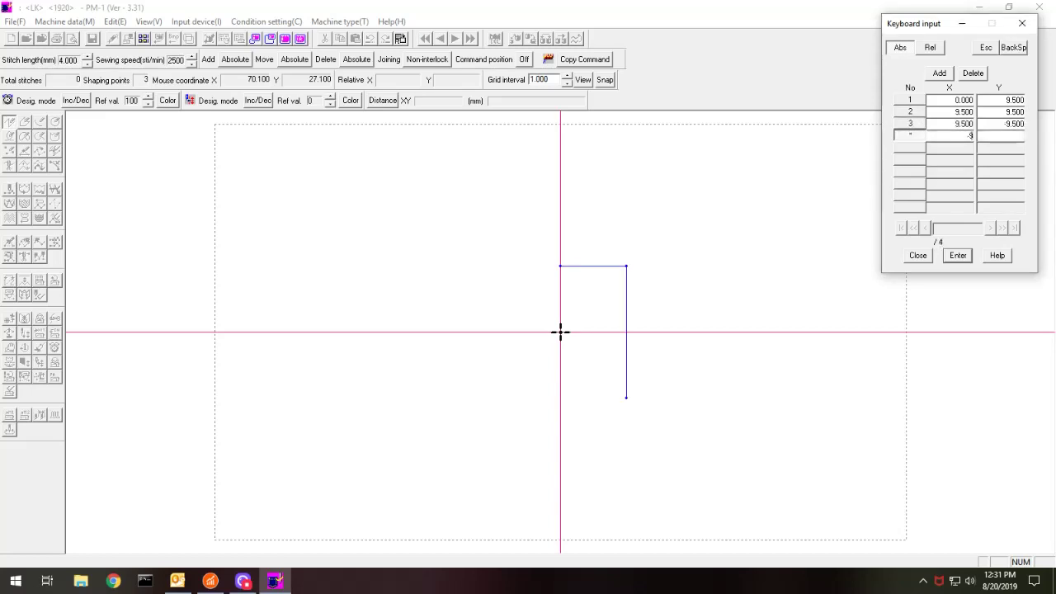
{"action": "type", "text": "-9.5"}
{"action": "key", "text": "Return"}
{"action": "type", "text": "-9.5"}
{"action": "key", "text": "Return"}
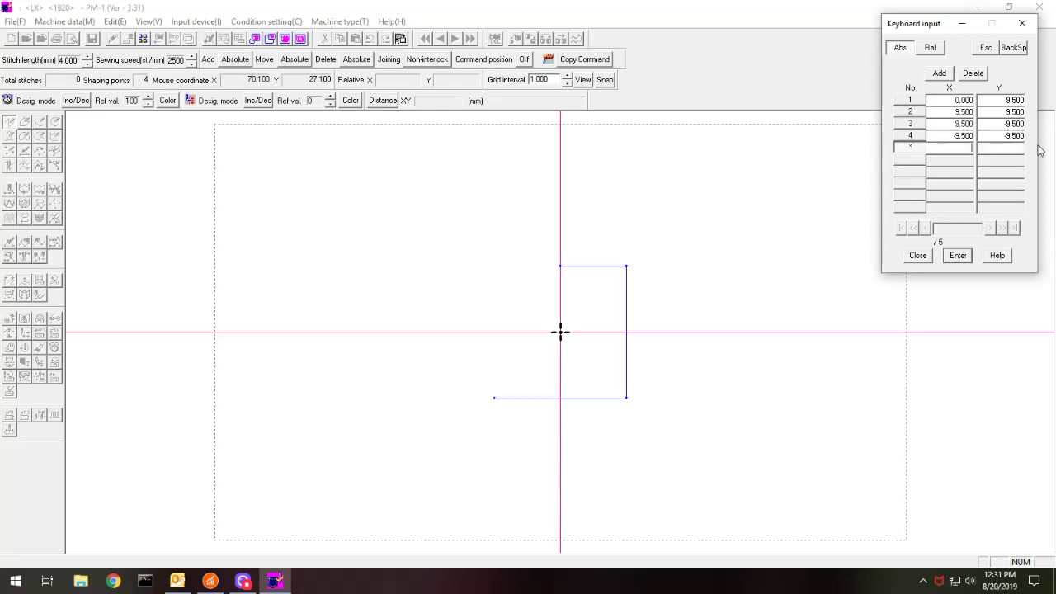
{"action": "type", "text": "-9.5"}
{"action": "key", "text": "Return"}
{"action": "type", "text": "9.5"}
{"action": "key", "text": "Return"}
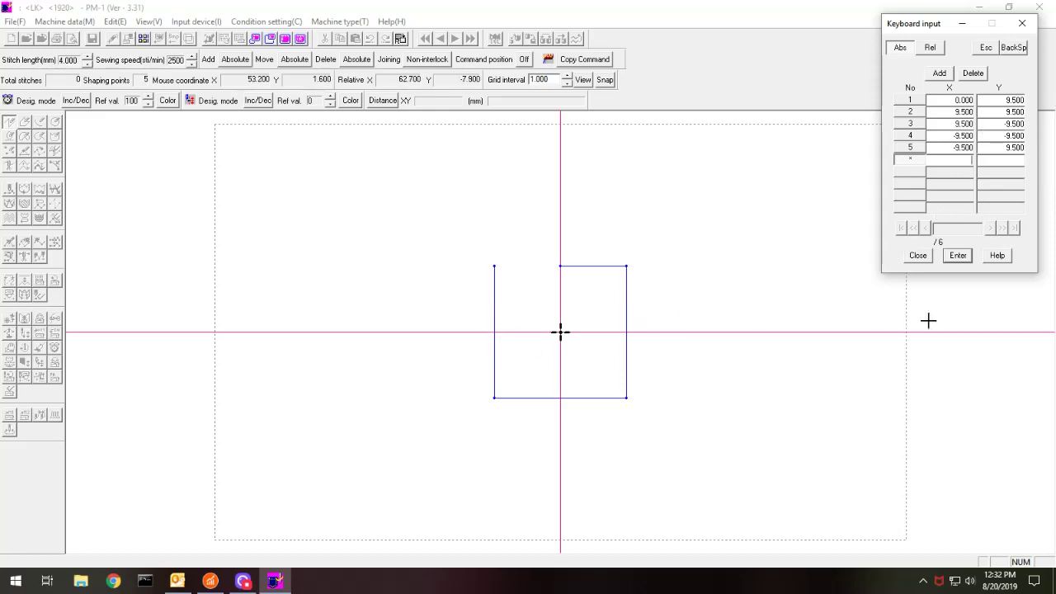
Step: Add the first diagonal of the square by entering the absolute point (9.5, -9.5)
{"action": "type", "text": "9.5"}
{"action": "key", "text": "Return"}
{"action": "type", "text": "-9.5"}
{"action": "key", "text": "Return"}
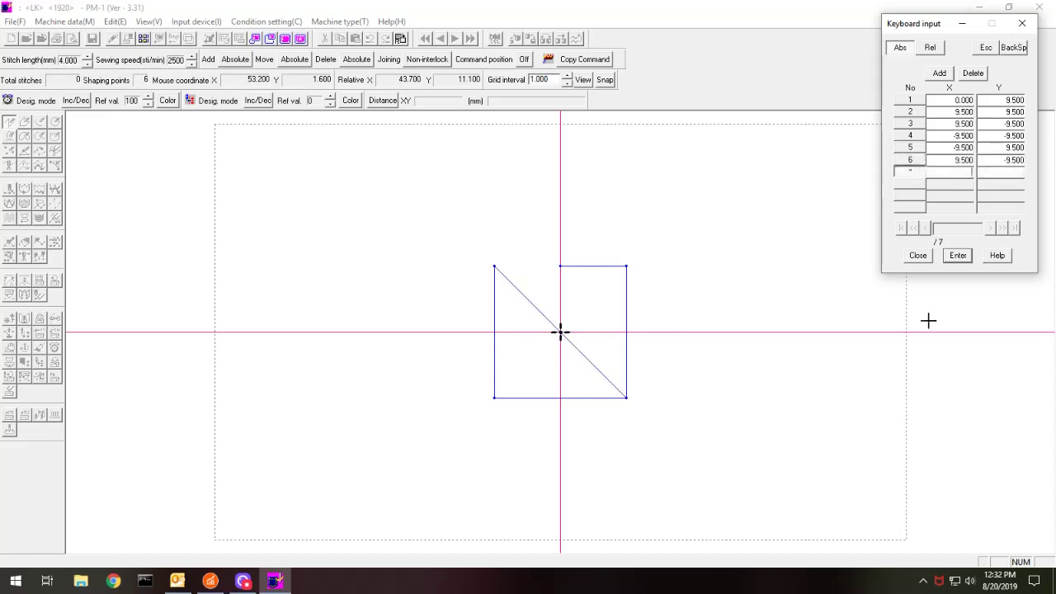
{"action": "type", "text": "9.59.5"}
{"action": "key", "text": "Return"}
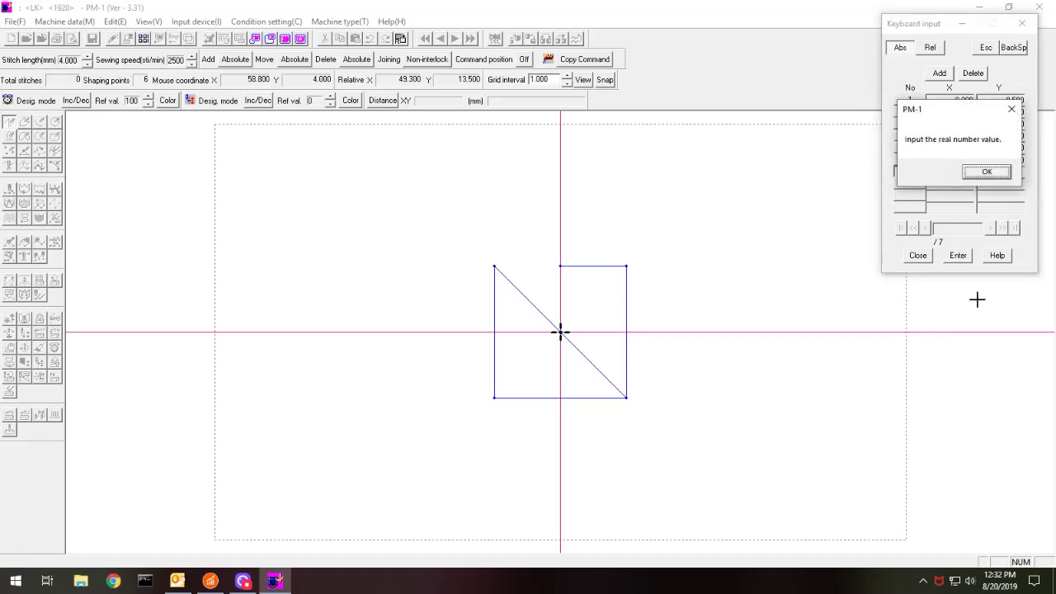
{"action": "left_click", "coordinate": [994, 174]}
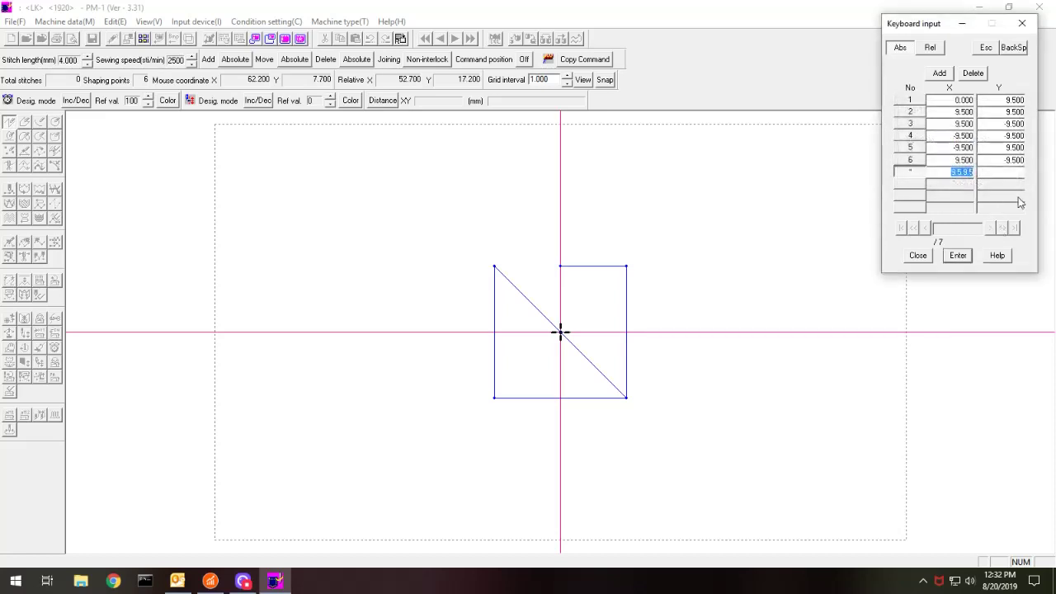
Step: Retrace the square's side to (9.5, 9.5) and add the second diagonal to (-9.5, -9.5)
{"action": "type", "text": "9"}
{"action": "key", "text": "Tab"}
{"action": "type", "text": "9.5"}
{"action": "key", "text": "Return"}
{"action": "type", "text": "-9.5"}
{"action": "key", "text": "Tab"}
{"action": "type", "text": "-9.5"}
{"action": "key", "text": "Return"}
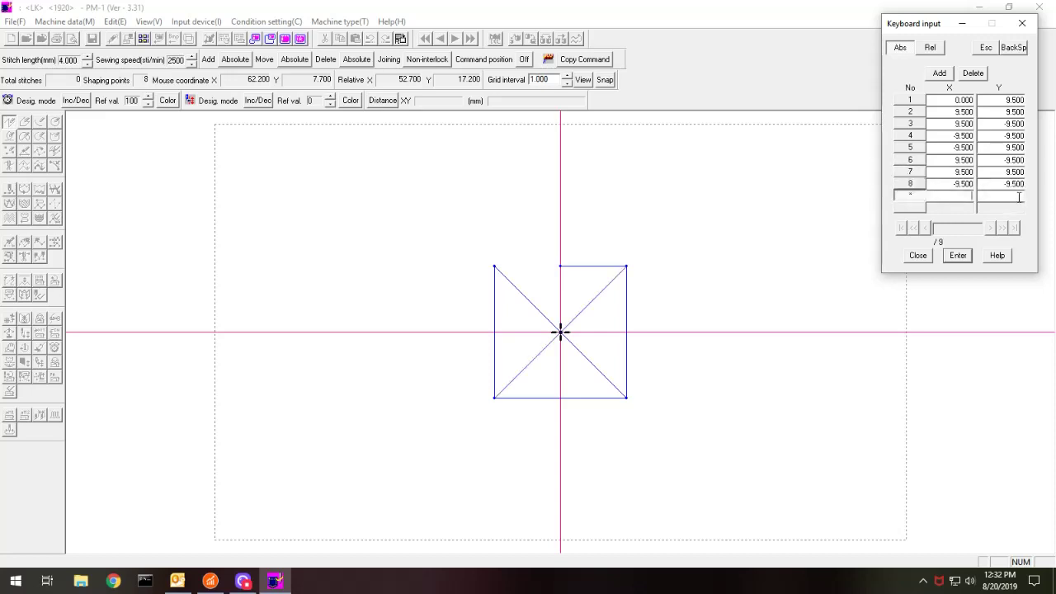
Step: Enter the absolute points (-9.5, 9.5) and (0, 9.5) to close the square at its starting point
{"action": "type", "text": "-9.5"}
{"action": "key", "text": "Tab"}
{"action": "type", "text": "9.5"}
{"action": "key", "text": "Return"}
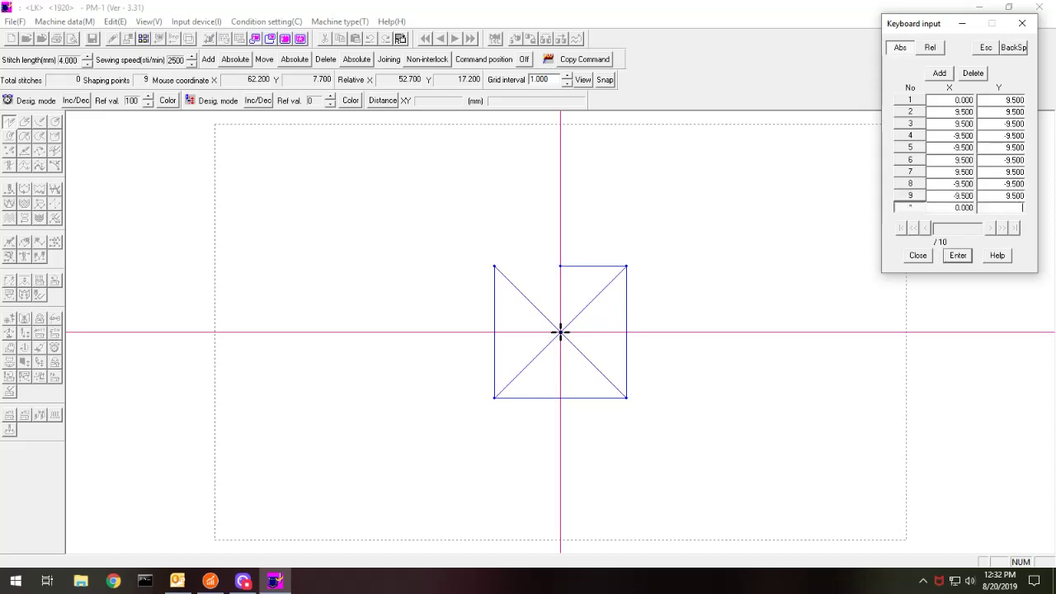
{"action": "type", "text": "9.5"}
{"action": "key", "text": "Return"}
Step: Add overlap points (9.5, 9.5) and (0, 9.5) along the top edge and finish the polygonal line input
{"action": "type", "text": "9.5"}
{"action": "key", "text": "Tab"}
{"action": "type", "text": "9.5"}
{"action": "key", "text": "Return"}
{"action": "type", "text": "0"}
{"action": "key", "text": "Tab"}
{"action": "type", "text": "9"}
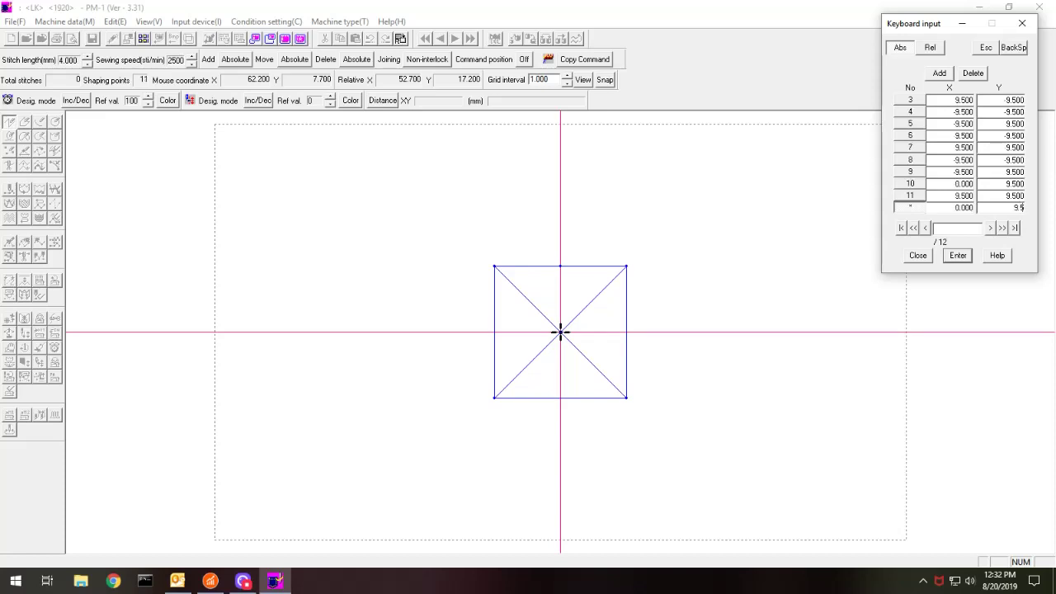
{"action": "key", "text": "Return"}
{"action": "left_click", "coordinate": [957, 256]}
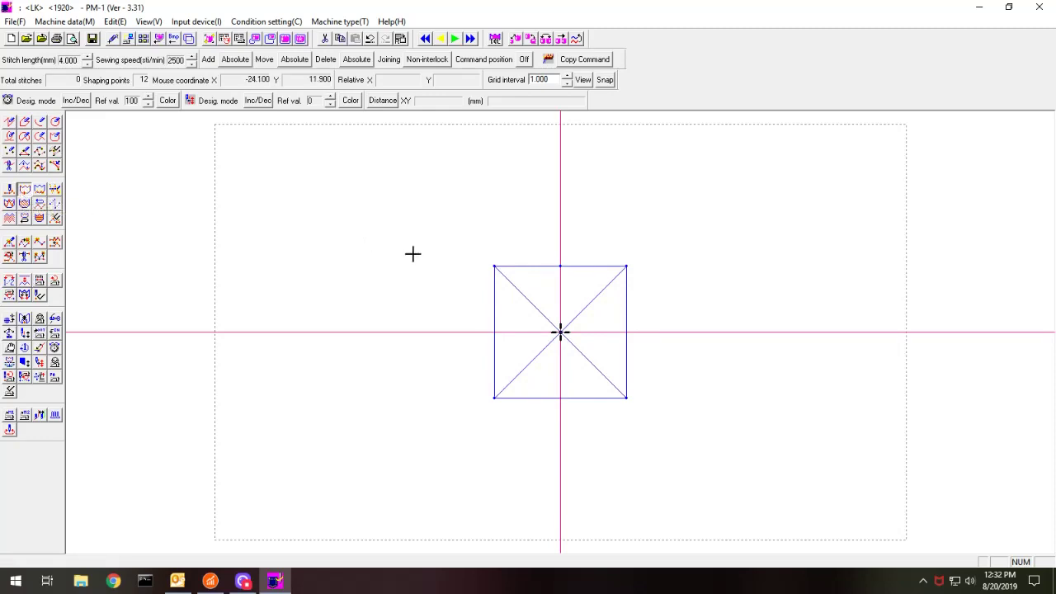
Step: Apply a regular stitch to the boxed-cross outline with 4 mm stitch length at 2500 sti/min, and turn on the stitch point display
{"action": "left_click", "coordinate": [495, 265]}
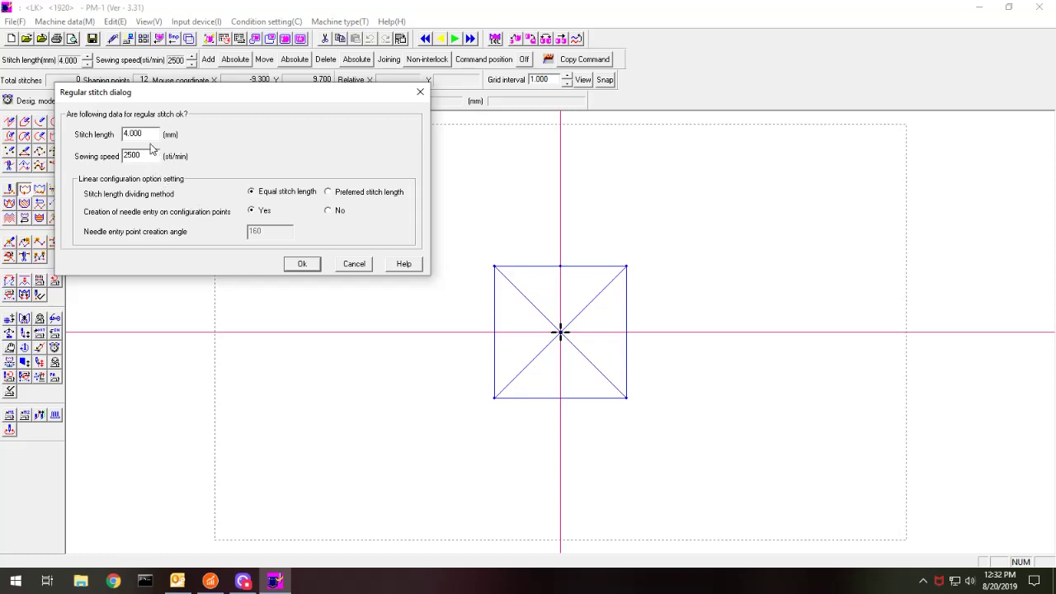
{"action": "left_click", "coordinate": [302, 264]}
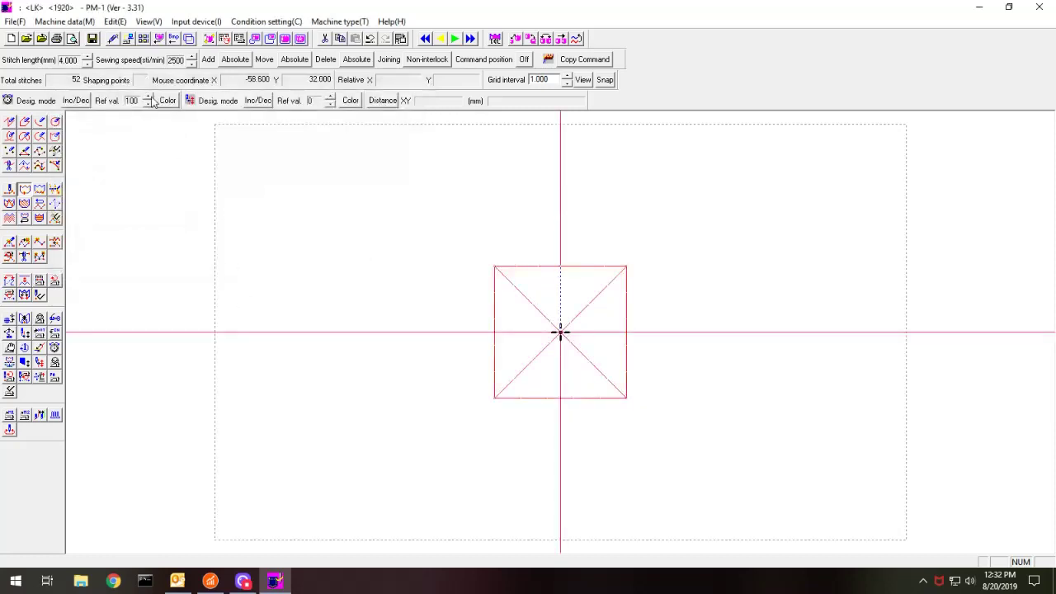
{"action": "left_click", "coordinate": [149, 22]}
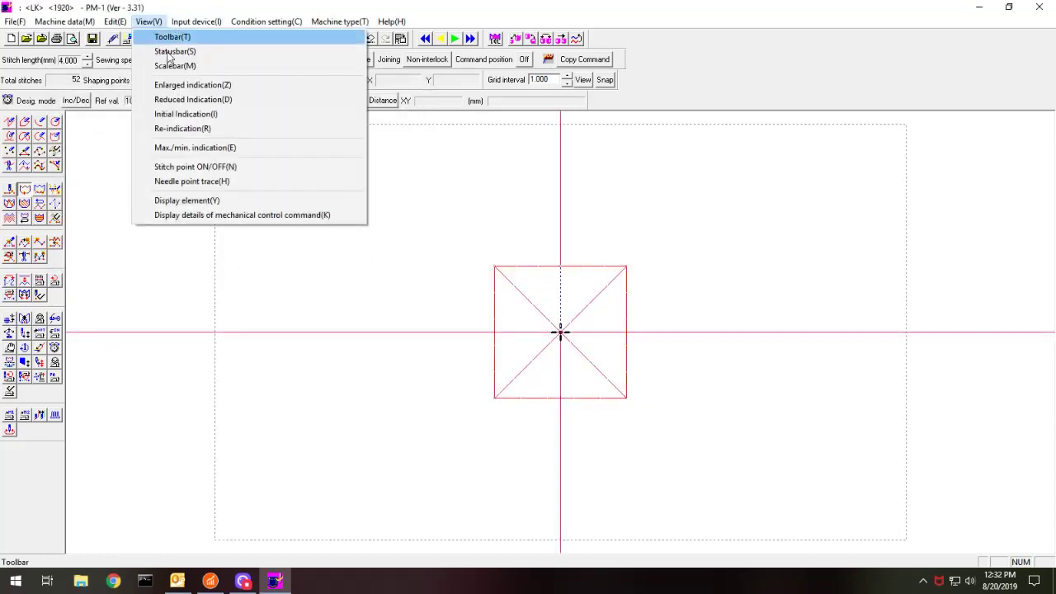
{"action": "left_click", "coordinate": [210, 171]}
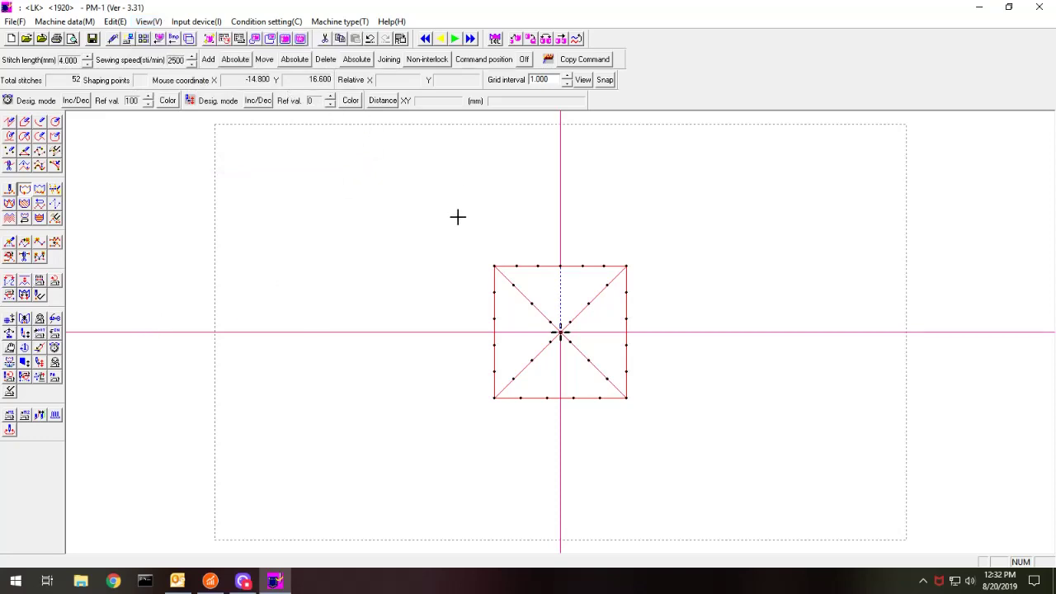
Step: Set the H/D storage directory path in the device settings to C:\AMS\customer
{"action": "left_click", "coordinate": [266, 25]}
{"action": "left_click", "coordinate": [271, 38]}
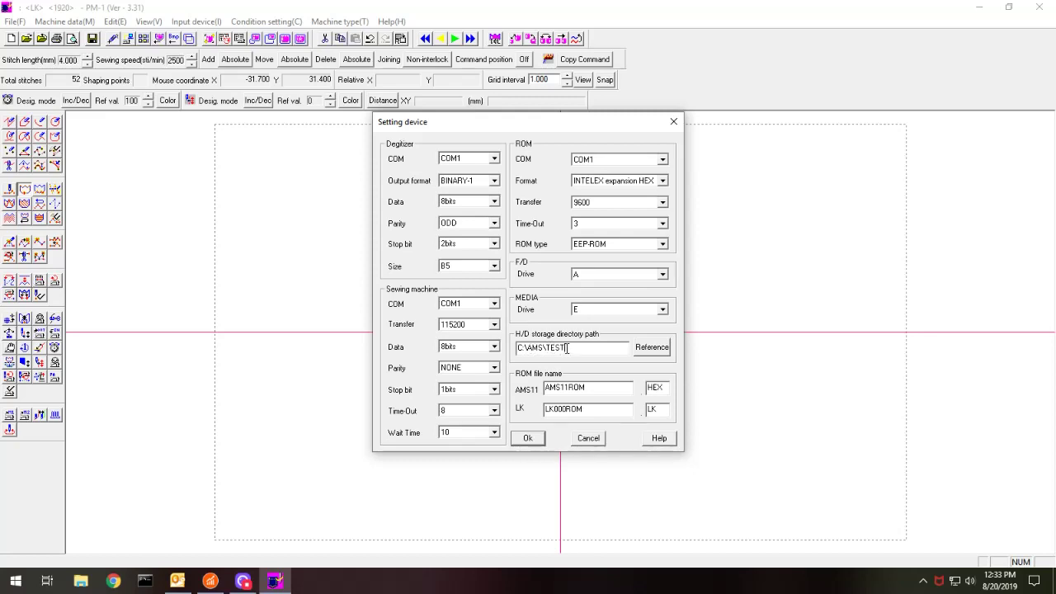
{"action": "key", "text": "BackSpace"}
{"action": "key", "text": "BackSpace"}
{"action": "key", "text": "BackSpace"}
{"action": "type", "text": "cust"}
{"action": "left_click", "coordinate": [528, 440]}
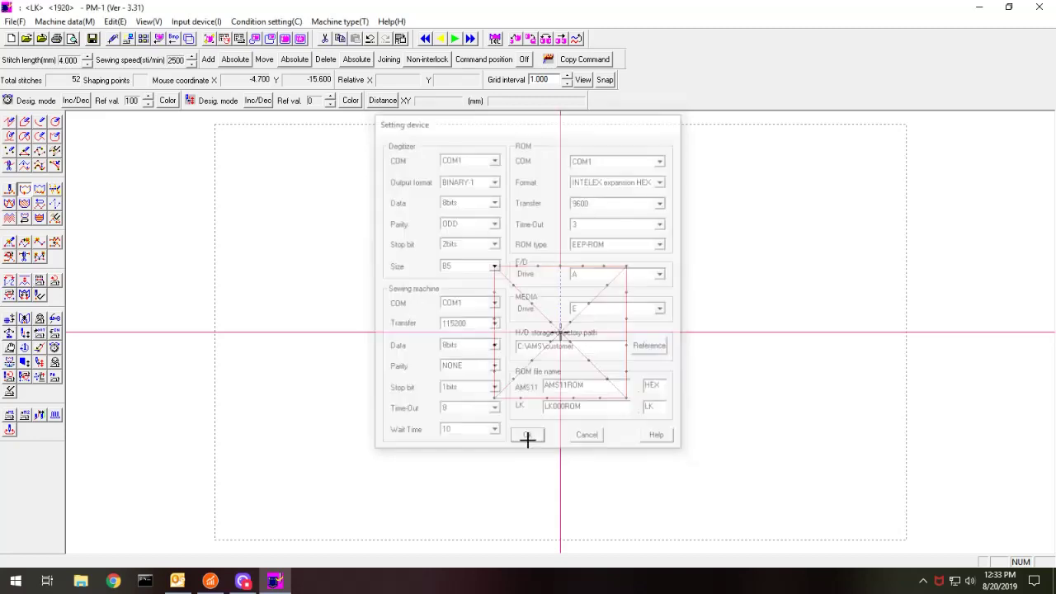
Step: Output the pattern to the hard disk as pattern number 1, data type LK, with automatic thread trimming, creating the missing directory
{"action": "left_click", "coordinate": [65, 21]}
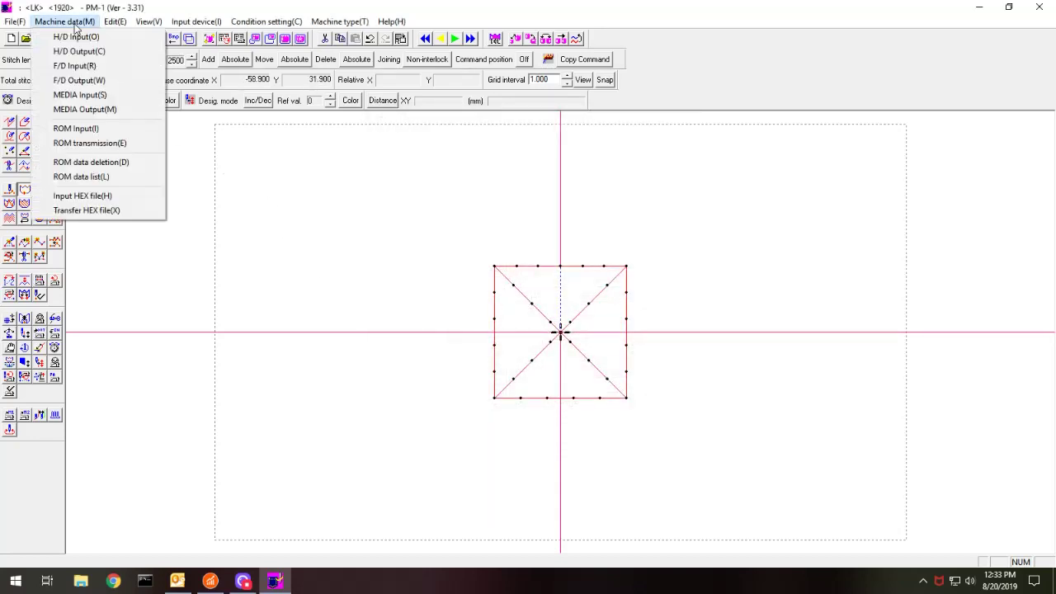
{"action": "left_click", "coordinate": [80, 52]}
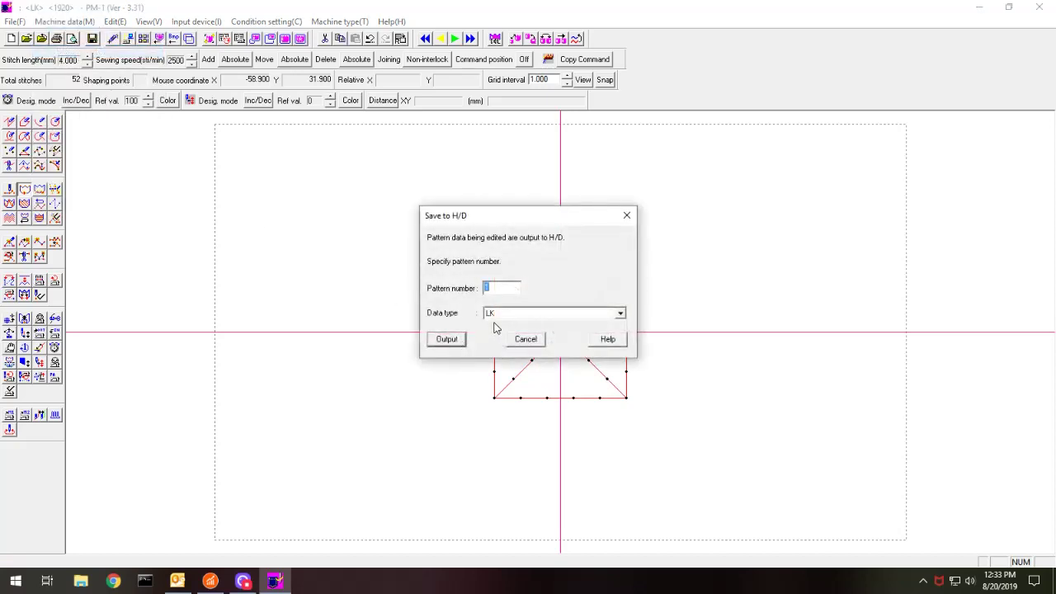
{"action": "left_click", "coordinate": [621, 314]}
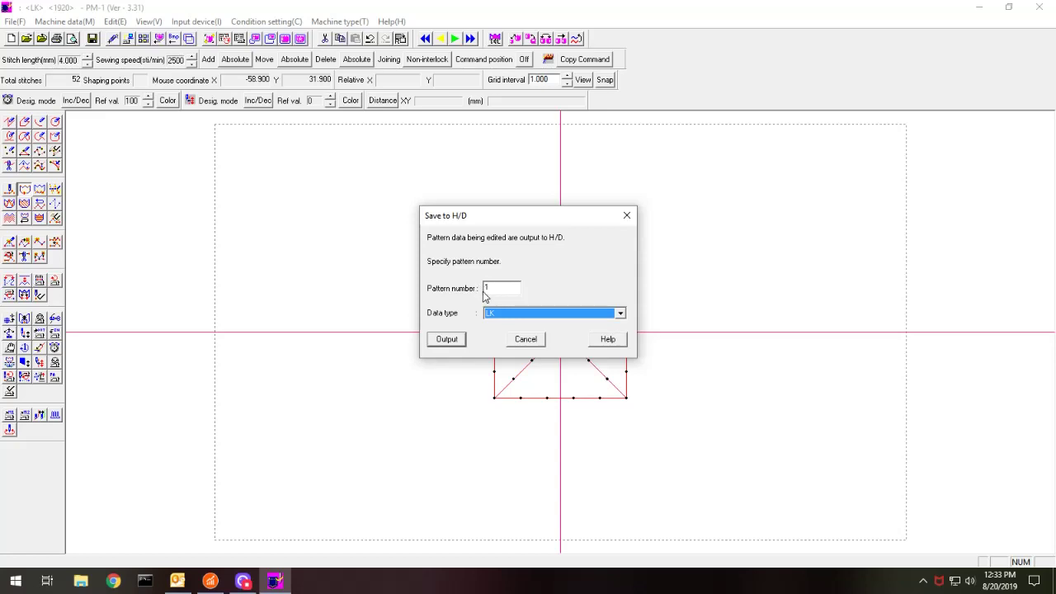
{"action": "left_click", "coordinate": [447, 339]}
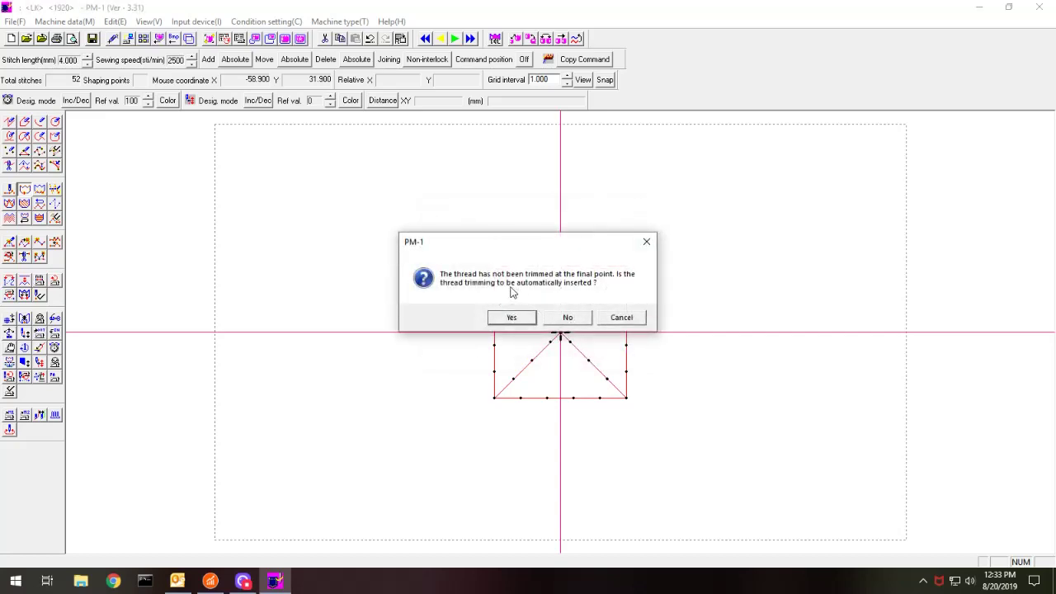
{"action": "left_click", "coordinate": [509, 319]}
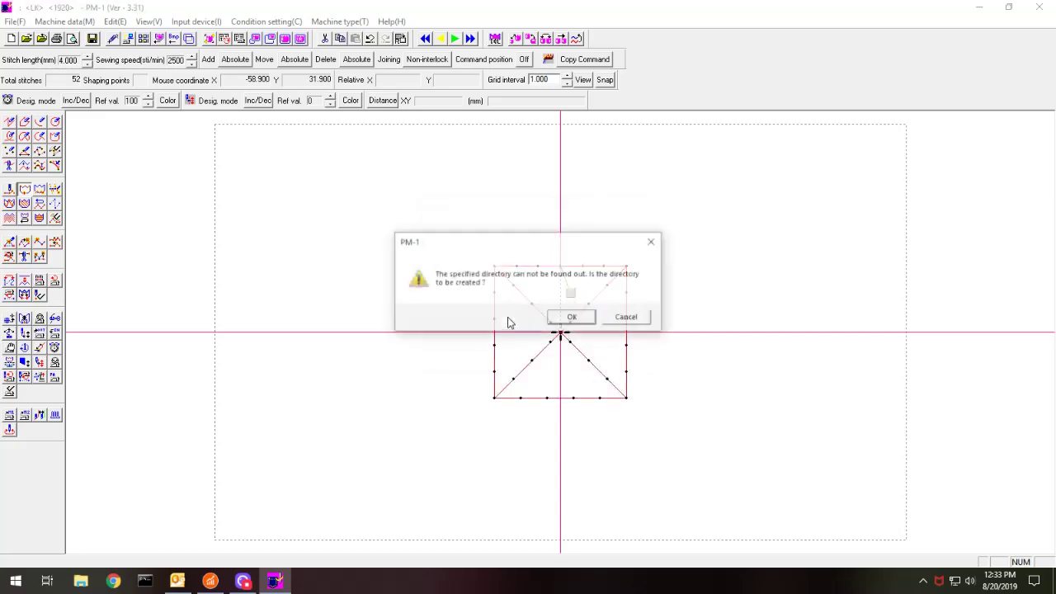
{"action": "left_click", "coordinate": [574, 318]}
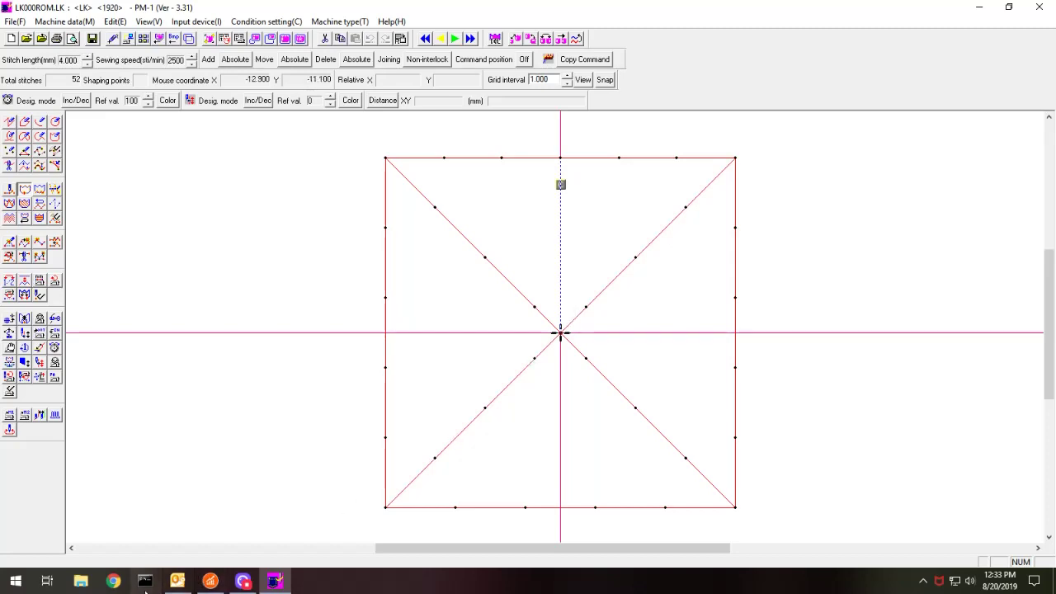
Step: Switch to File Explorer and open the folder C:\AMS\customer\LK to check the saved pattern file
{"action": "left_click", "coordinate": [80, 584]}
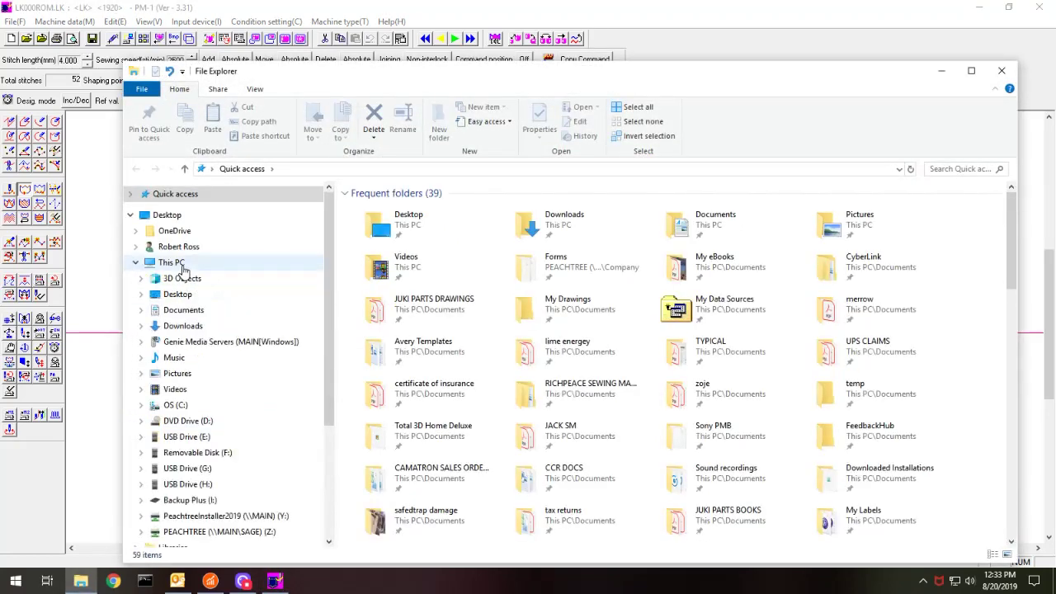
{"action": "left_click", "coordinate": [174, 404]}
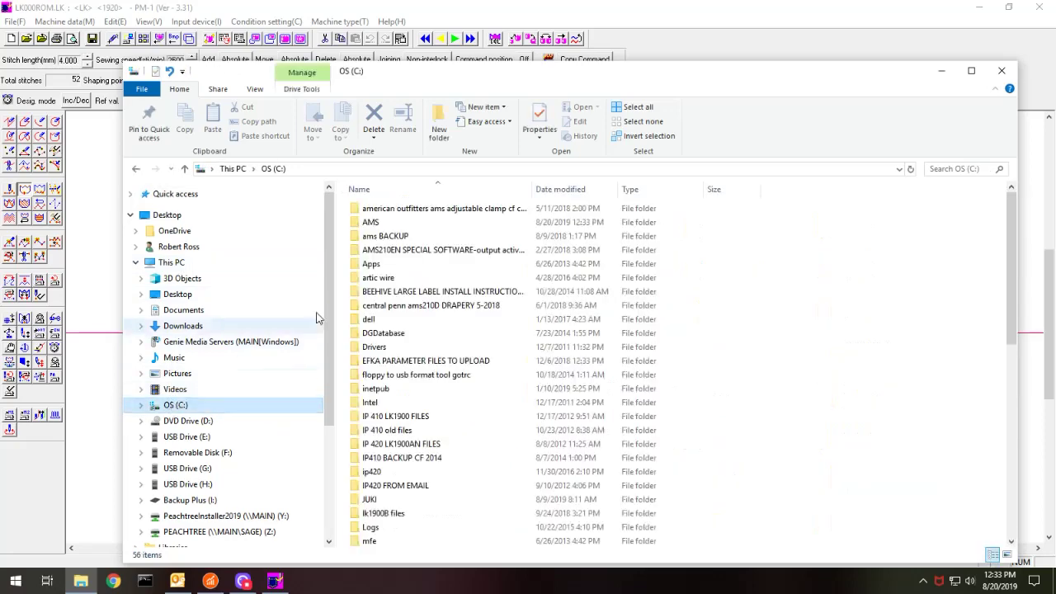
{"action": "double_click", "coordinate": [402, 239]}
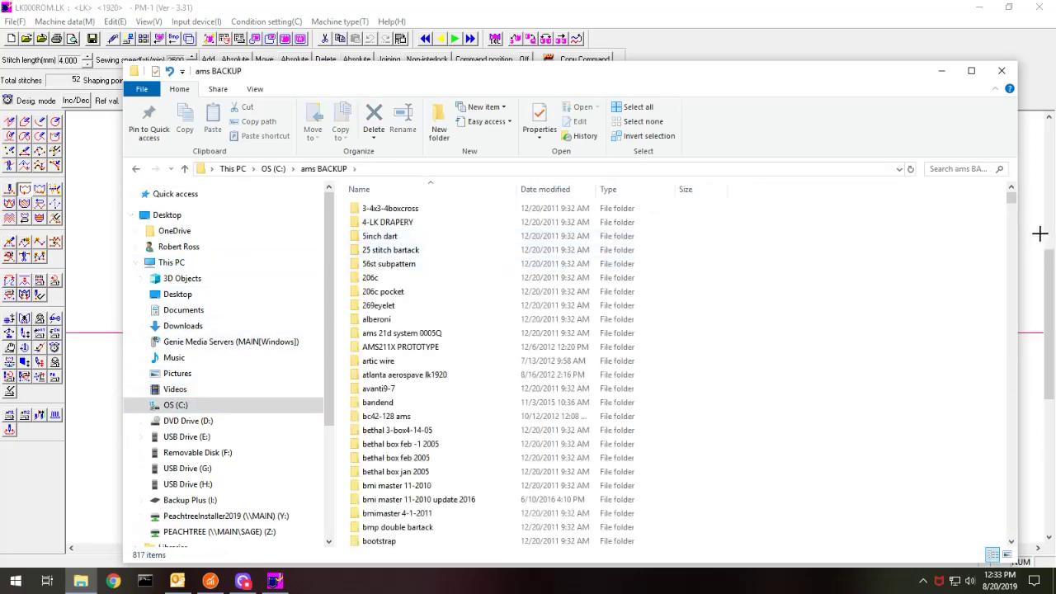
{"action": "left_click", "coordinate": [185, 168]}
{"action": "double_click", "coordinate": [384, 223]}
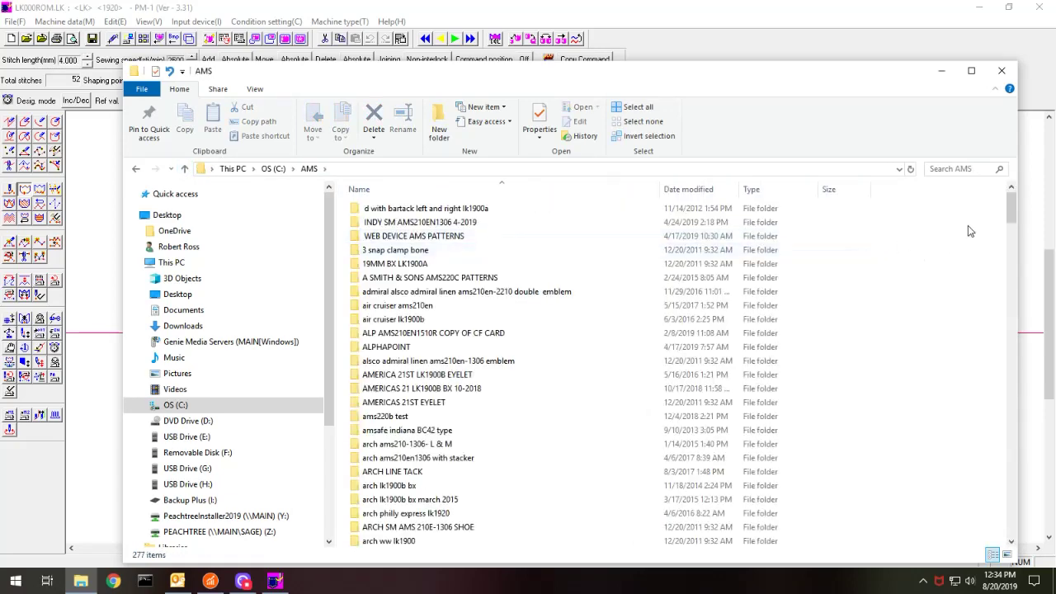
{"action": "left_click_drag", "start_coordinate": [1013, 205], "coordinate": [1007, 326]}
{"action": "double_click", "coordinate": [385, 389]}
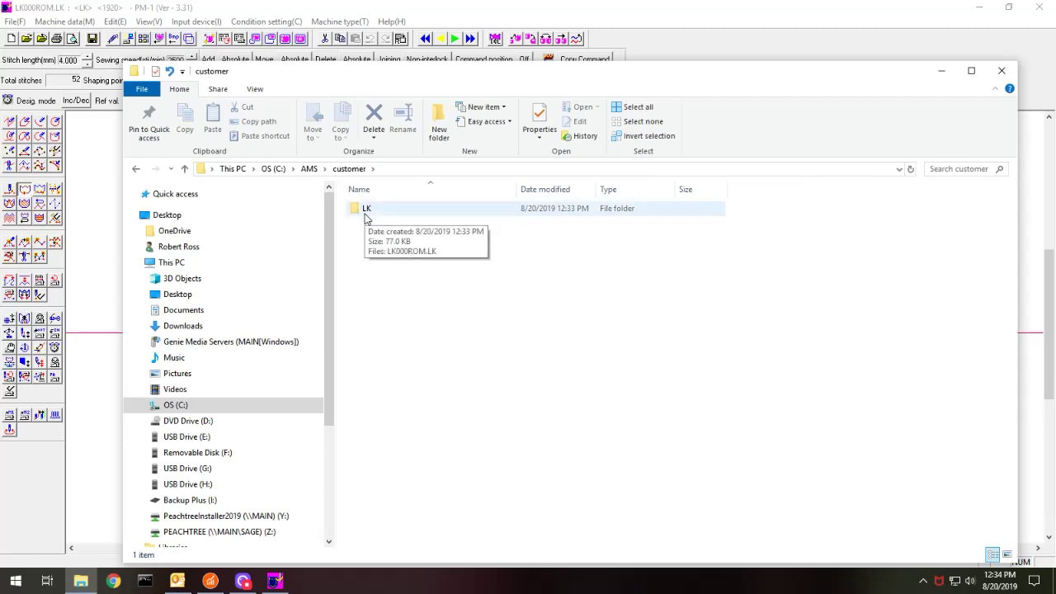
{"action": "double_click", "coordinate": [366, 211]}
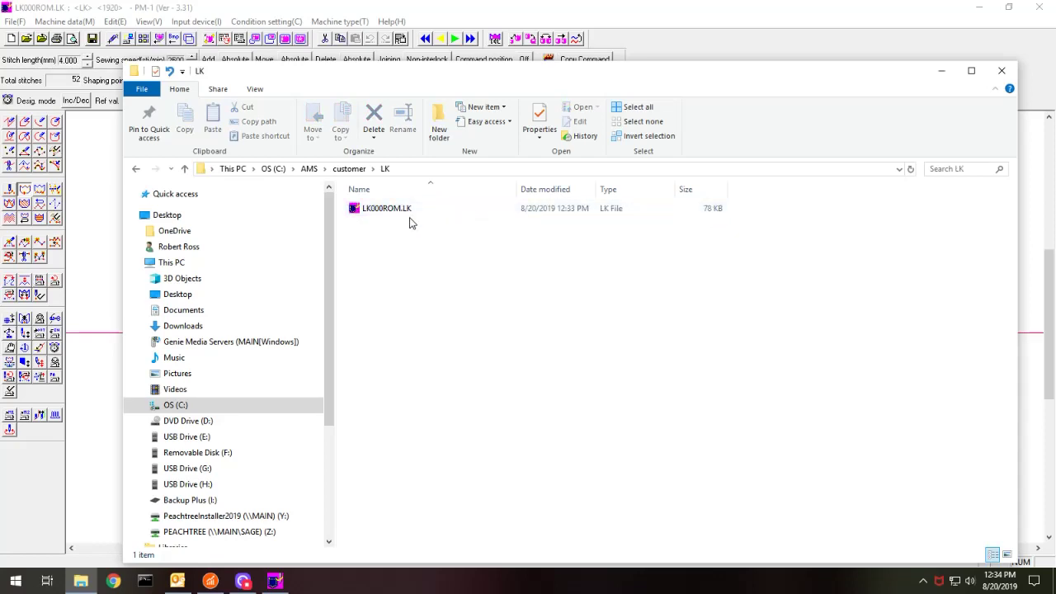